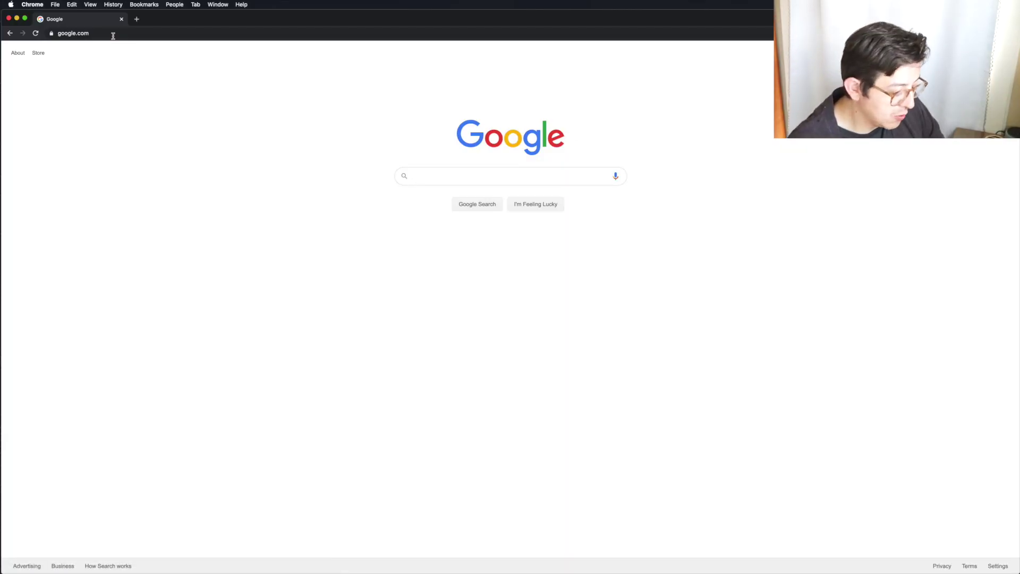
Search Google for 'muisc lab' and open the Chrome Music Lab result.
{"action": "type", "text": "muisc la"}
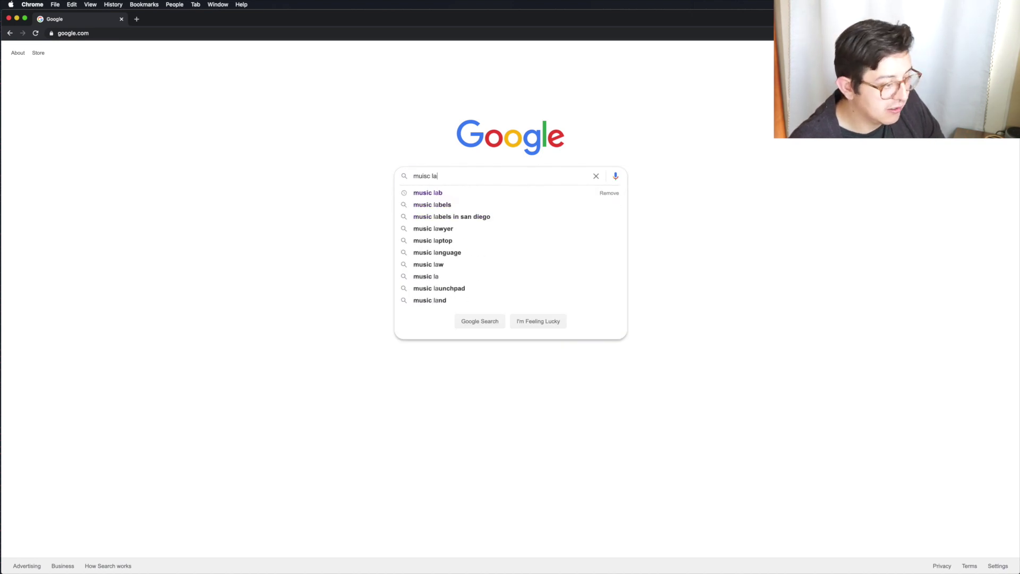
{"action": "type", "text": "b"}
{"action": "key", "text": "Return"}
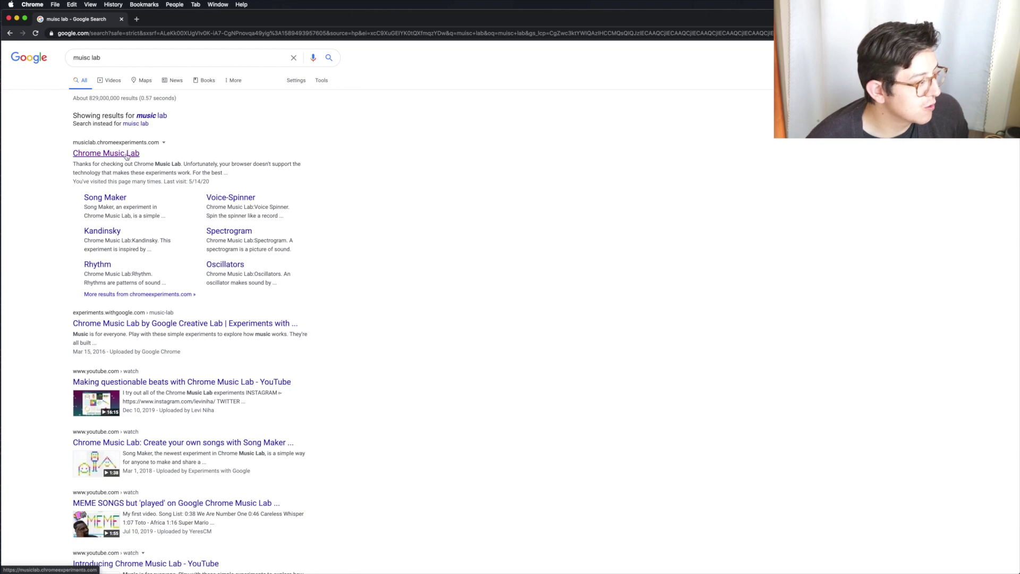
{"action": "left_click", "coordinate": [126, 154]}
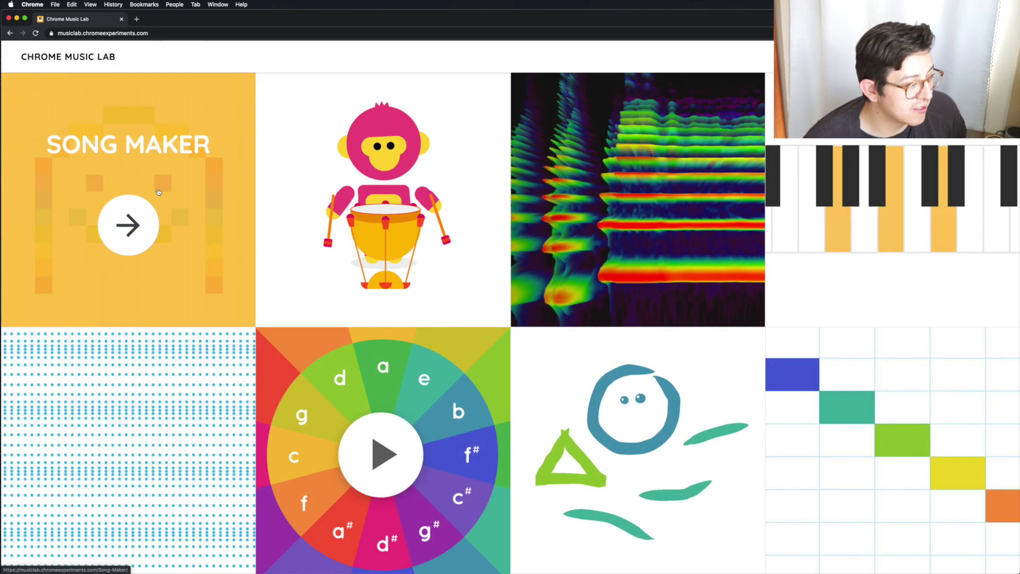
Open the Kandinsky experiment from the grid and reload its page.
{"action": "left_click", "coordinate": [648, 457]}
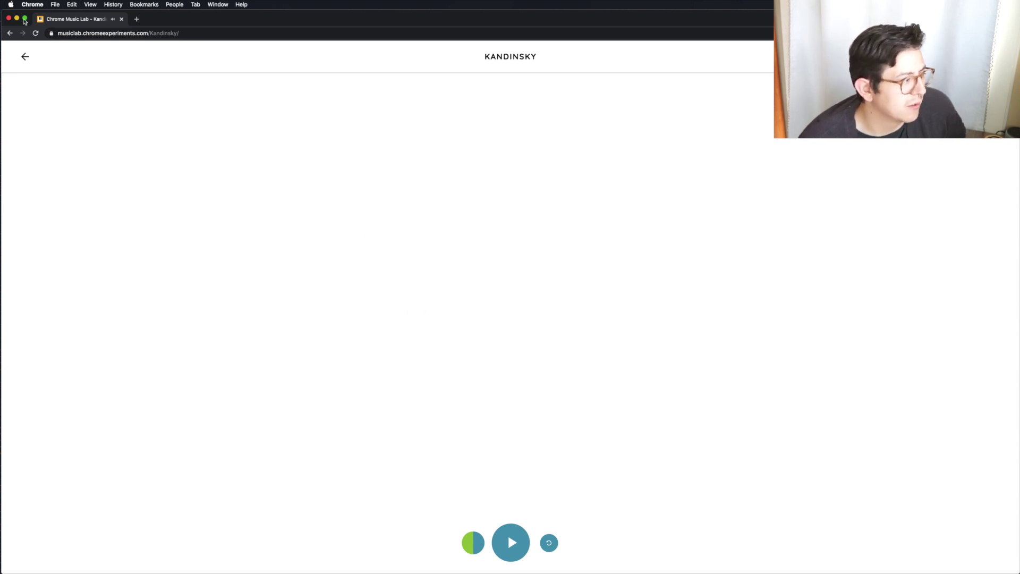
{"action": "left_click", "coordinate": [36, 33]}
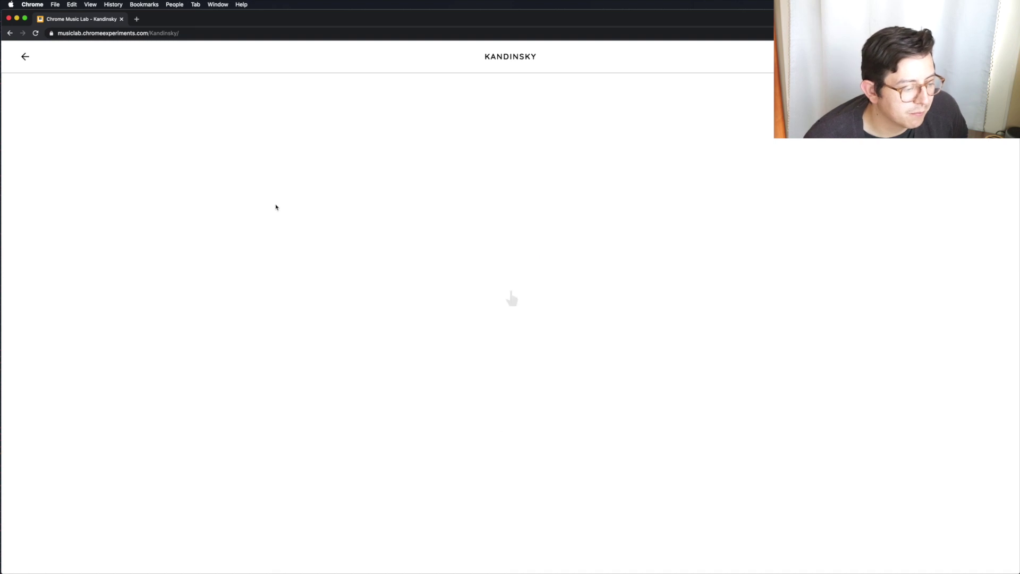
Draw six green strokes across the centre, right and left of the Kandinsky canvas.
{"action": "left_click_drag", "start_coordinate": [511, 355], "coordinate": [310, 232]}
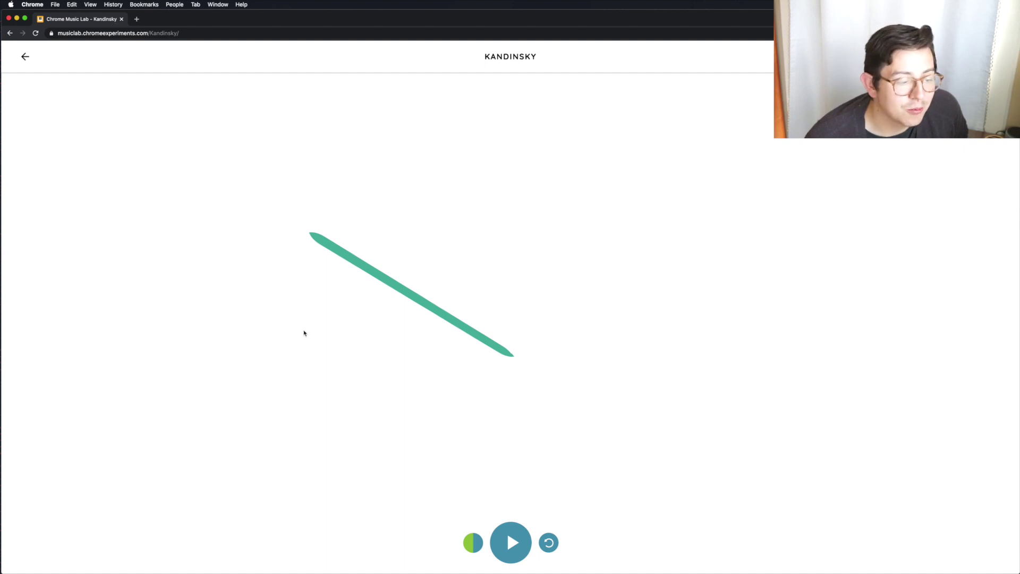
{"action": "mouse_move", "coordinate": [305, 333]}
{"action": "left_mouse_down"}
{"action": "mouse_move", "coordinate": [430, 293]}
{"action": "mouse_move", "coordinate": [572, 276]}
{"action": "left_mouse_up"}
{"action": "left_click_drag", "start_coordinate": [657, 300], "coordinate": [821, 380]}
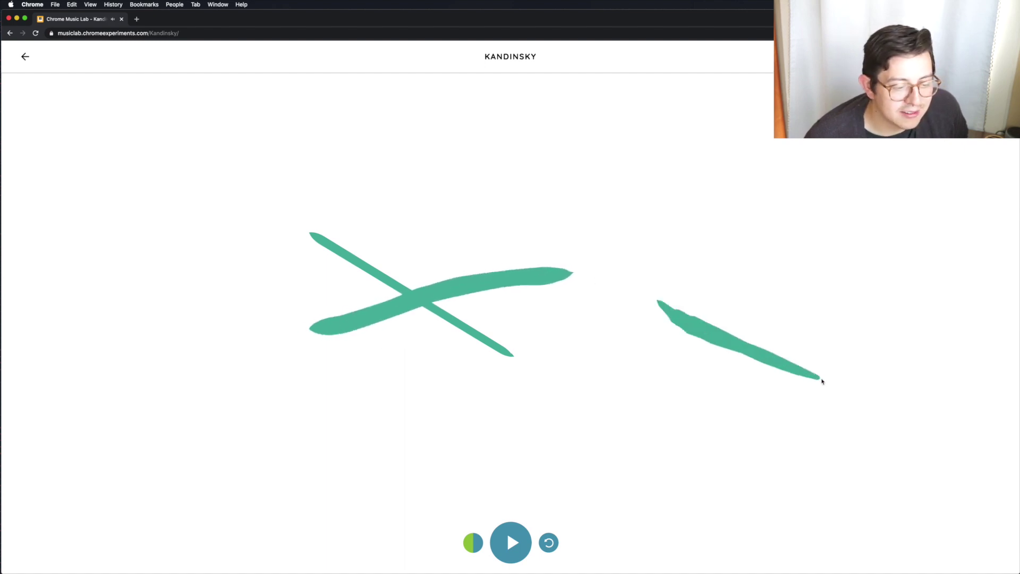
{"action": "mouse_move", "coordinate": [749, 264]}
{"action": "left_mouse_down"}
{"action": "mouse_move", "coordinate": [627, 316]}
{"action": "mouse_move", "coordinate": [565, 353]}
{"action": "left_mouse_up"}
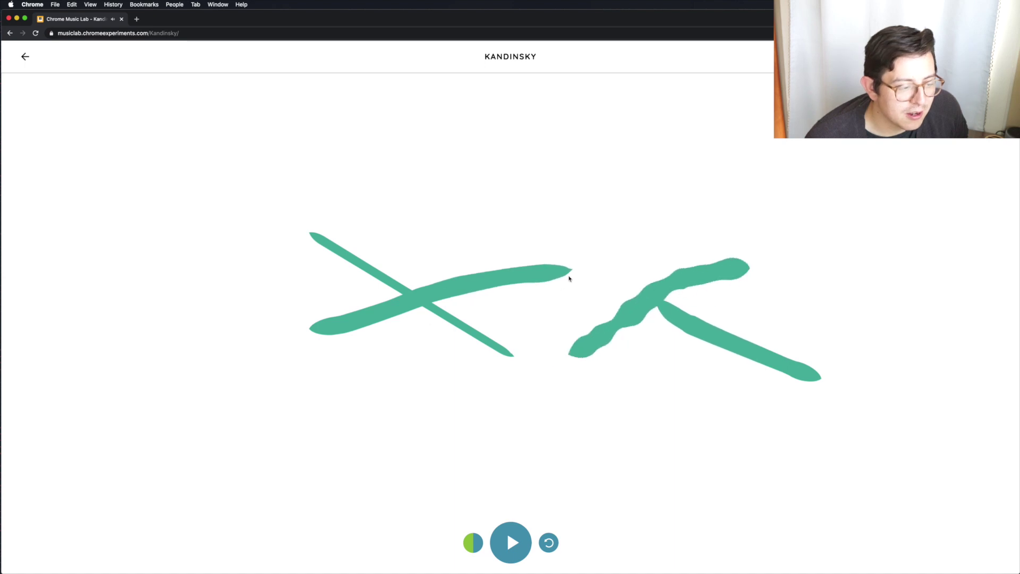
{"action": "mouse_move", "coordinate": [547, 232]}
{"action": "left_mouse_down"}
{"action": "mouse_move", "coordinate": [442, 175]}
{"action": "mouse_move", "coordinate": [370, 151]}
{"action": "left_mouse_up"}
{"action": "left_click_drag", "start_coordinate": [262, 196], "coordinate": [213, 296]}
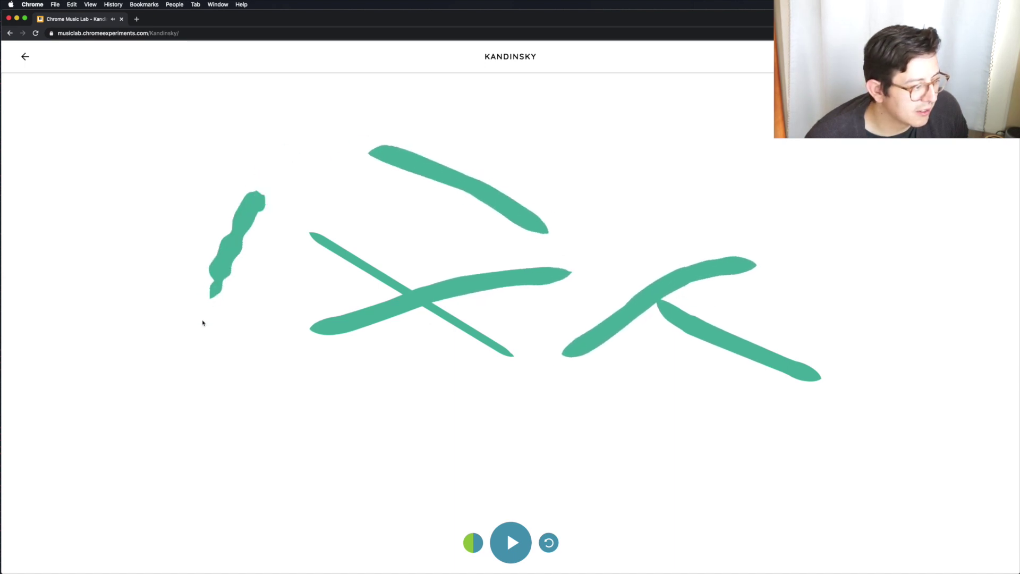
Start playback and add two more strokes at the bottom right and far right.
{"action": "left_click", "coordinate": [502, 539]}
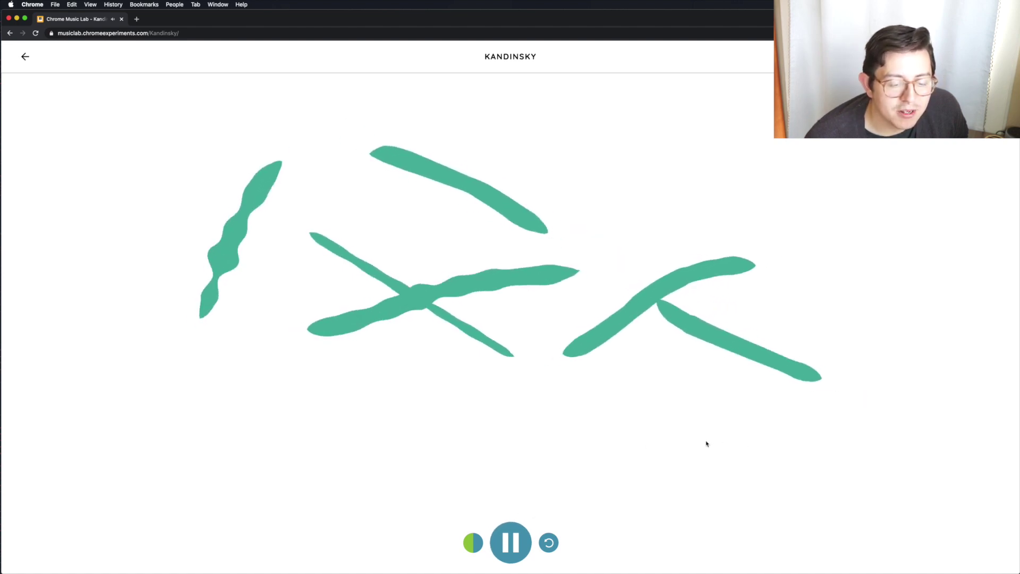
{"action": "mouse_move", "coordinate": [712, 441]}
{"action": "left_mouse_down"}
{"action": "mouse_move", "coordinate": [875, 445]}
{"action": "mouse_move", "coordinate": [892, 430]}
{"action": "left_mouse_up"}
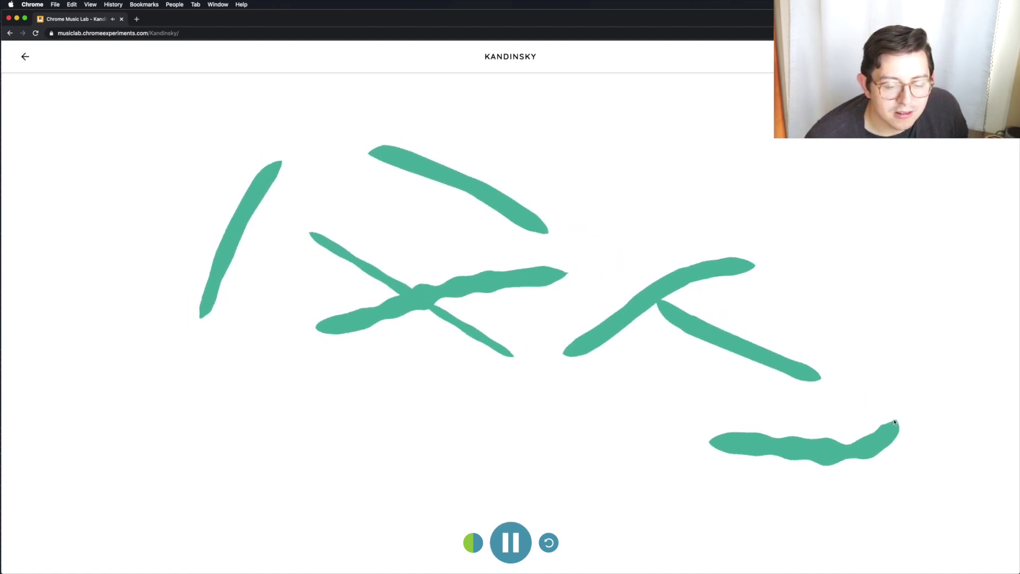
{"action": "mouse_move", "coordinate": [911, 363]}
{"action": "left_mouse_down"}
{"action": "mouse_move", "coordinate": [838, 281]}
{"action": "mouse_move", "coordinate": [825, 265]}
{"action": "left_mouse_up"}
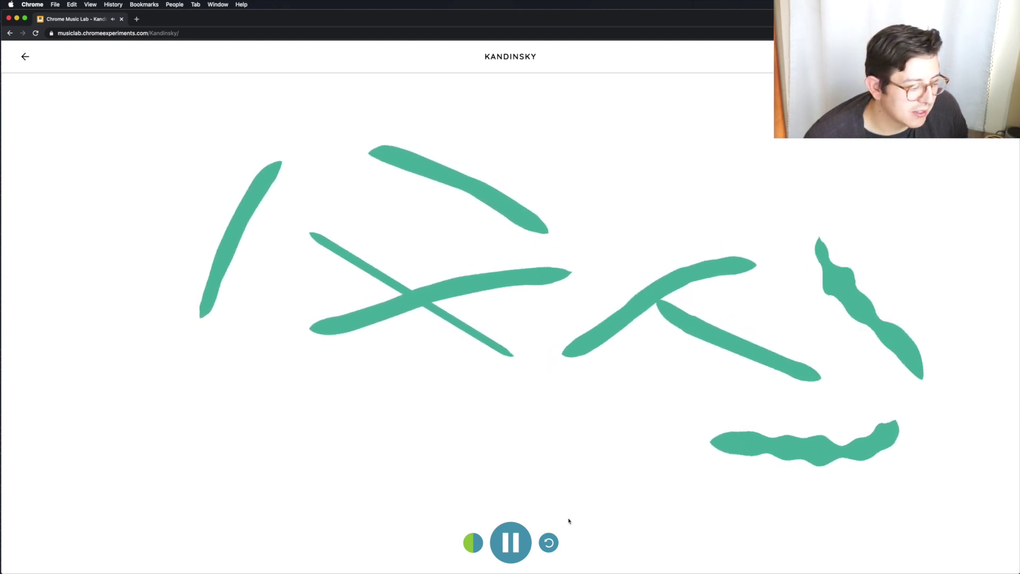
{"action": "left_click", "coordinate": [469, 549]}
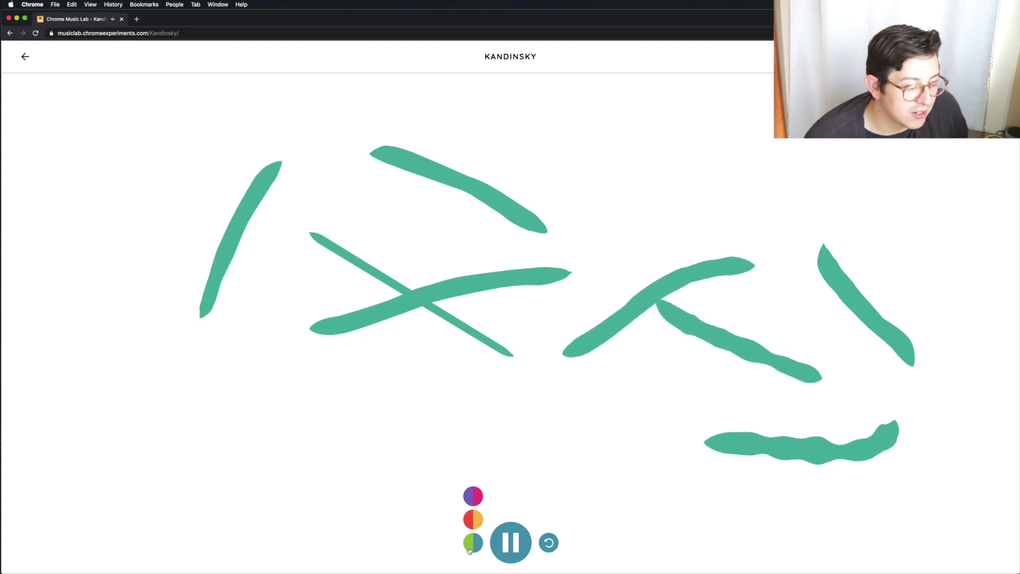
Switch to the orange colour scheme and draw strokes and dots along the bottom.
{"action": "left_click", "coordinate": [473, 520]}
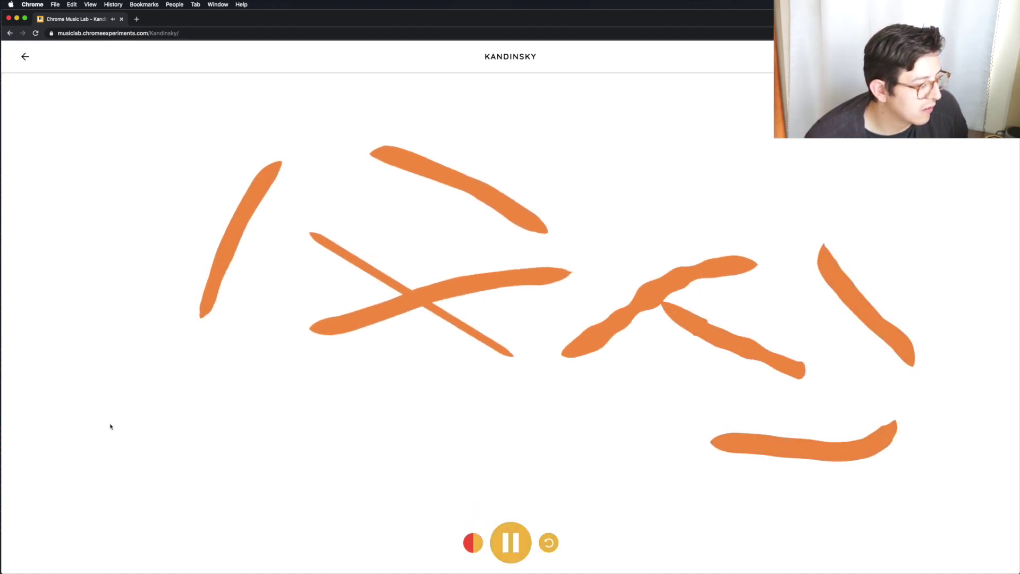
{"action": "left_click_drag", "start_coordinate": [110, 423], "coordinate": [202, 452]}
{"action": "left_click_drag", "start_coordinate": [279, 470], "coordinate": [668, 494]}
{"action": "left_click_drag", "start_coordinate": [579, 451], "coordinate": [619, 458]}
{"action": "left_click", "coordinate": [541, 446]}
{"action": "left_click_drag", "start_coordinate": [541, 445], "coordinate": [175, 366]}
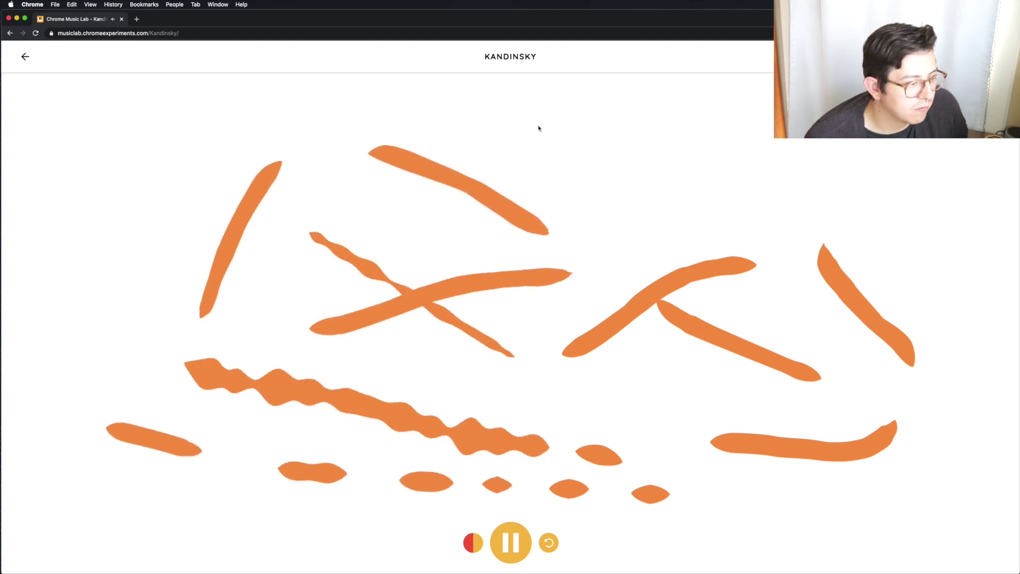
Add orange strokes through the centre, upper right, top centre and top left.
{"action": "mouse_move", "coordinate": [531, 130]}
{"action": "left_mouse_down"}
{"action": "mouse_move", "coordinate": [421, 255]}
{"action": "mouse_move", "coordinate": [393, 352]}
{"action": "left_mouse_up"}
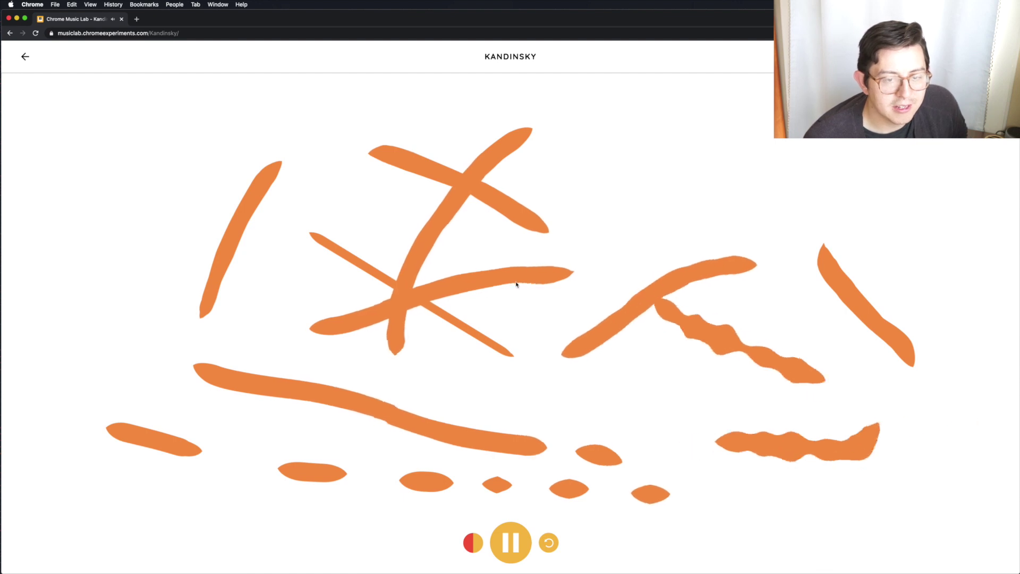
{"action": "mouse_move", "coordinate": [627, 224]}
{"action": "left_mouse_down"}
{"action": "mouse_move", "coordinate": [827, 189]}
{"action": "mouse_move", "coordinate": [879, 203]}
{"action": "left_mouse_up"}
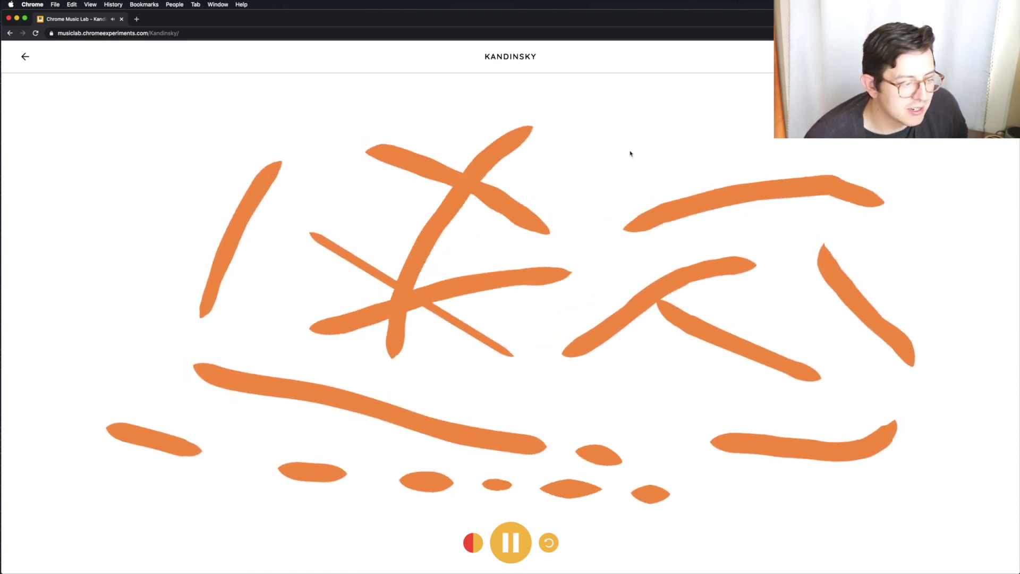
{"action": "mouse_move", "coordinate": [622, 139]}
{"action": "left_mouse_down"}
{"action": "mouse_move", "coordinate": [583, 130]}
{"action": "mouse_move", "coordinate": [564, 205]}
{"action": "left_mouse_up"}
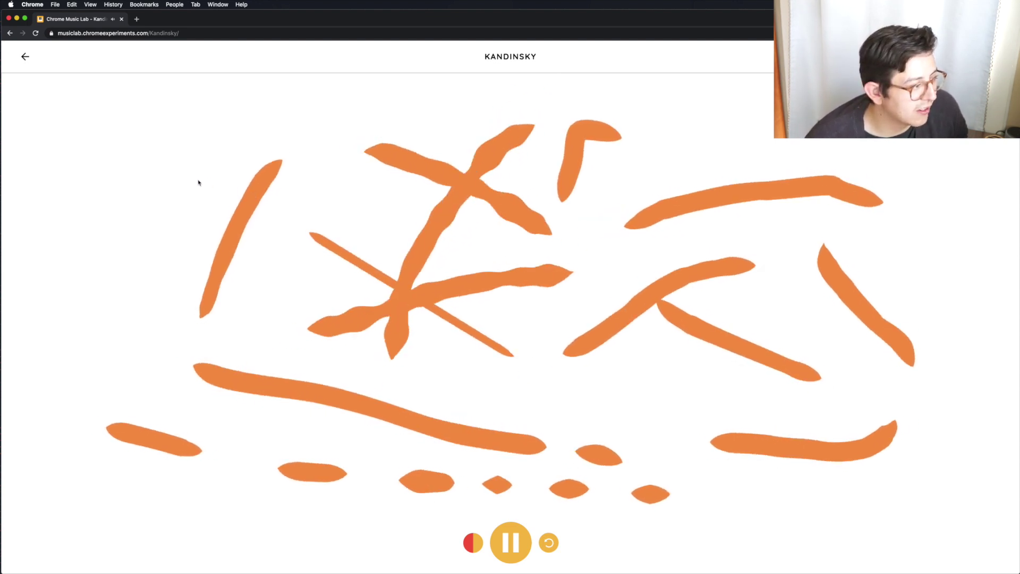
{"action": "mouse_move", "coordinate": [79, 209]}
{"action": "left_mouse_down"}
{"action": "mouse_move", "coordinate": [168, 161]}
{"action": "mouse_move", "coordinate": [235, 148]}
{"action": "left_mouse_up"}
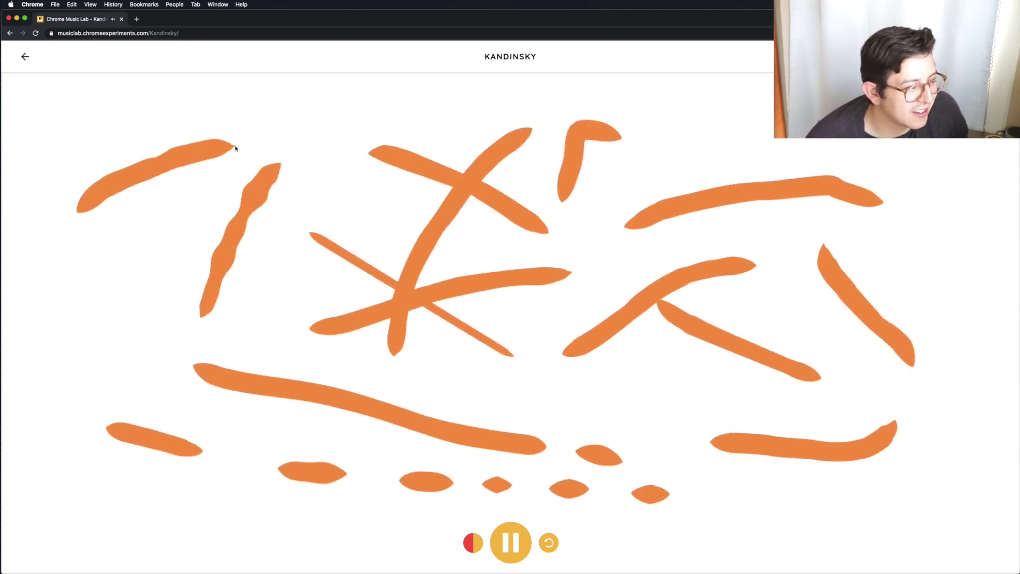
Cycle the colours to purple and back to orange, stop playback, and leave Kandinsky.
{"action": "left_click", "coordinate": [472, 543]}
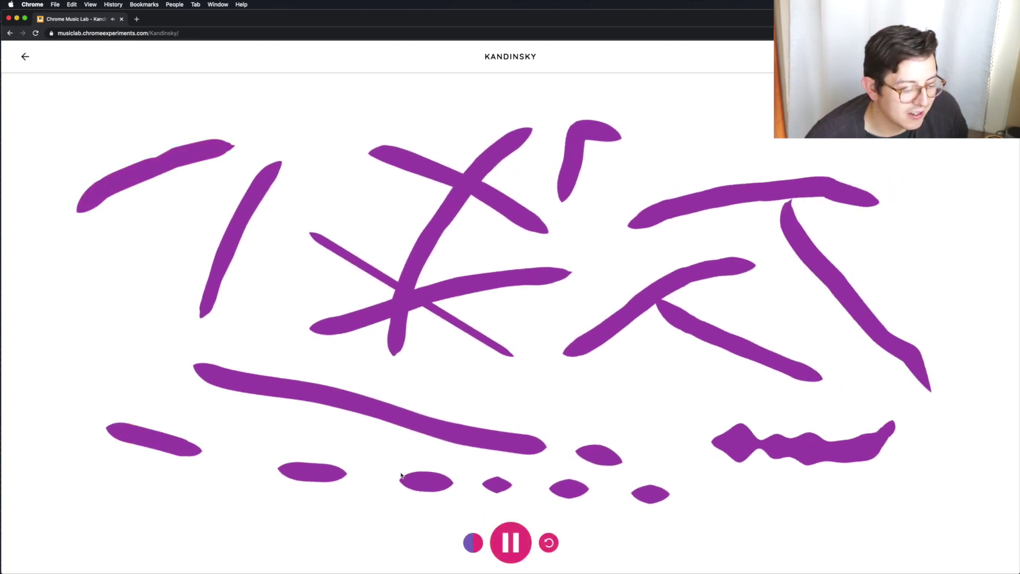
{"action": "mouse_move", "coordinate": [473, 541]}
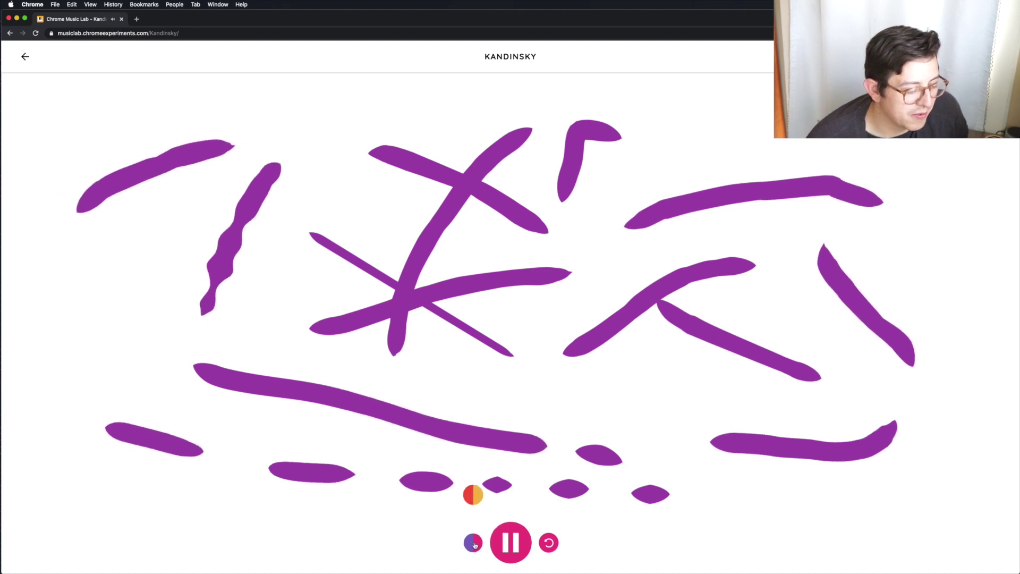
{"action": "left_click", "coordinate": [476, 502]}
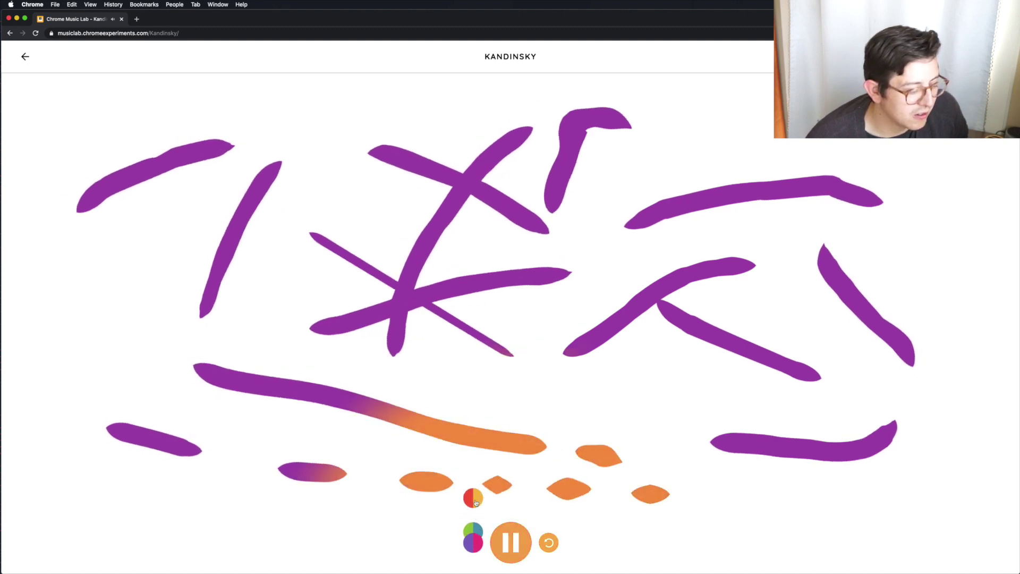
{"action": "left_click", "coordinate": [509, 547]}
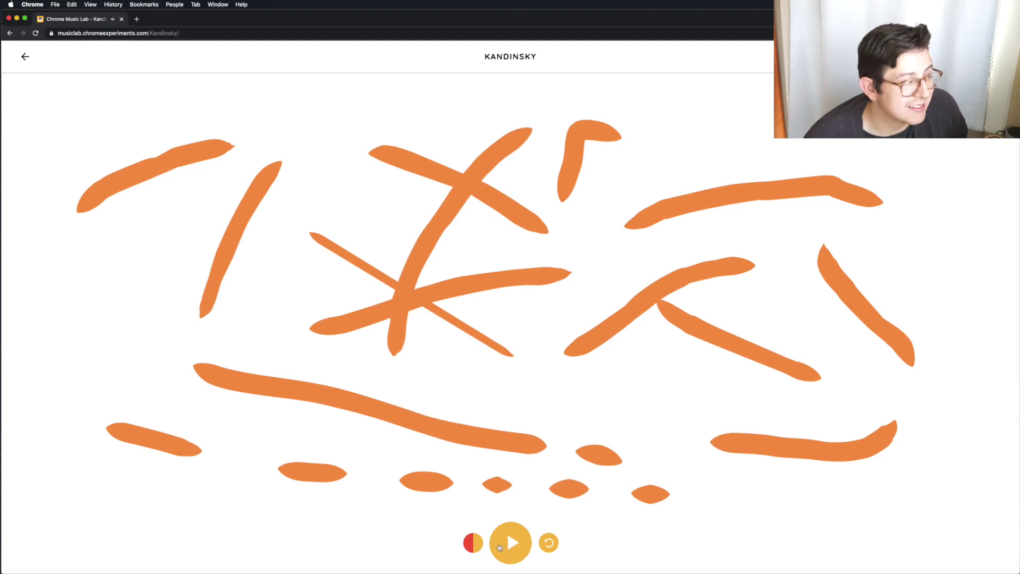
{"action": "left_click", "coordinate": [25, 57]}
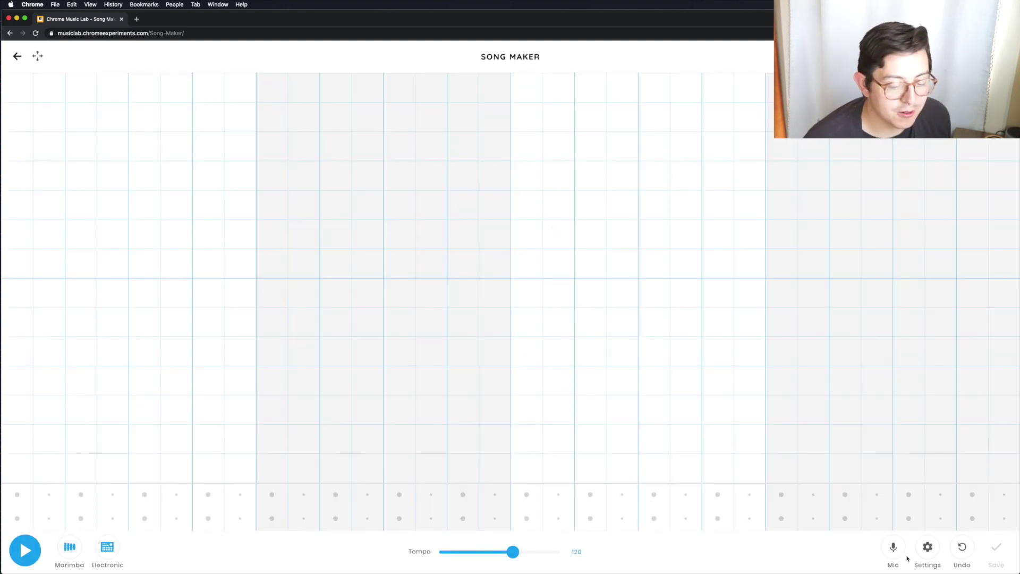
Open Song Maker settings showing 4 bars, 4 beats, split 2, Major from Middle C, 2 octaves.
{"action": "left_click", "coordinate": [927, 548]}
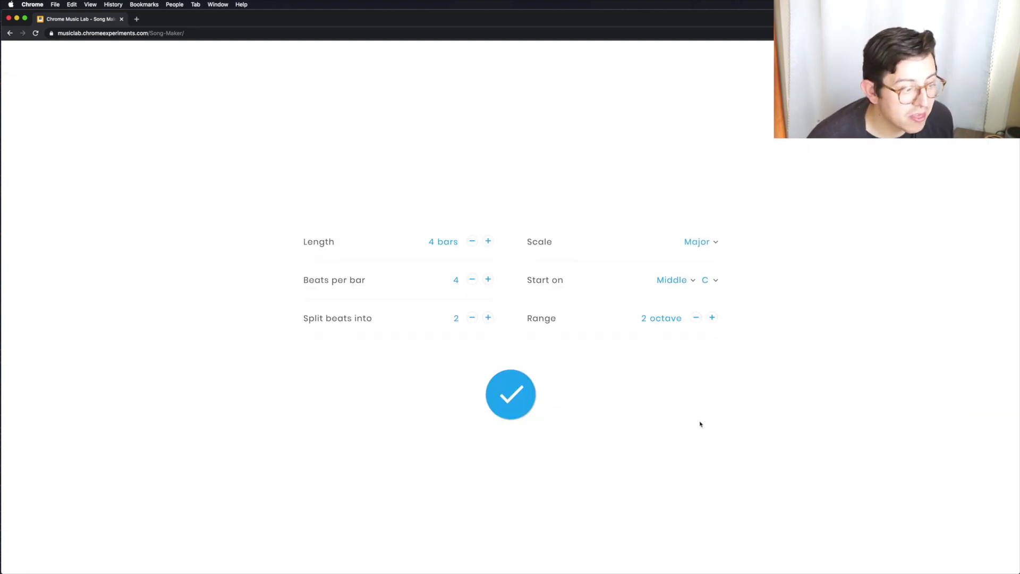
Change the song's scale from Major to Pentatonic and apply the settings.
{"action": "left_click", "coordinate": [703, 242]}
{"action": "left_click", "coordinate": [706, 254]}
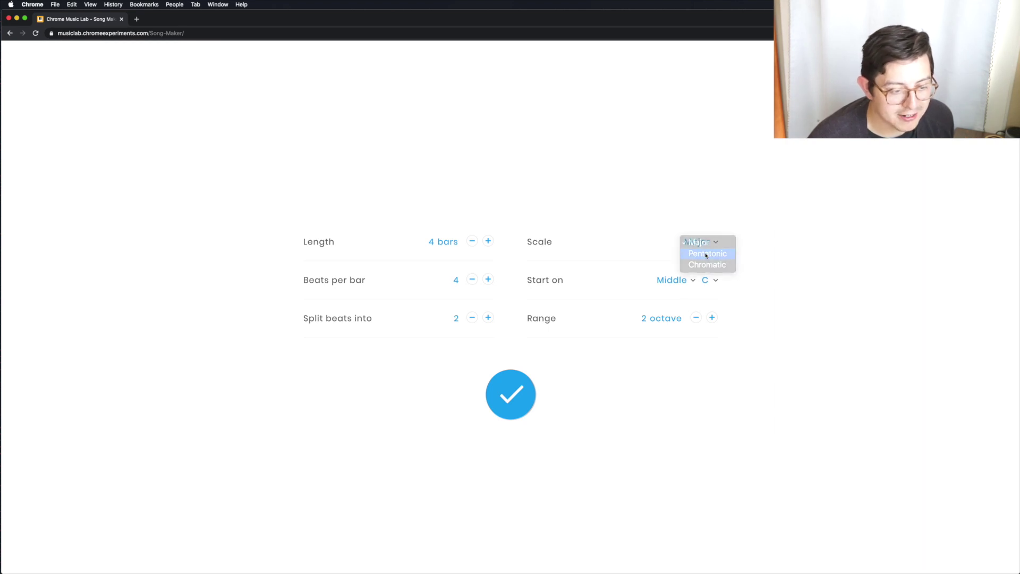
{"action": "left_click", "coordinate": [515, 386]}
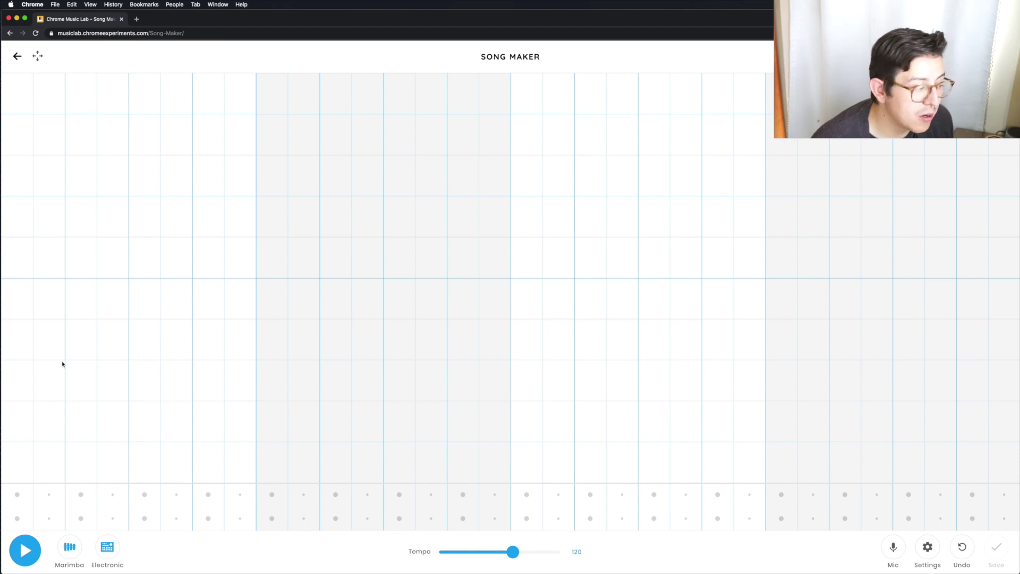
Place melody notes through bars one to three, including a two-step red and three-step green note.
{"action": "left_click", "coordinate": [48, 377]}
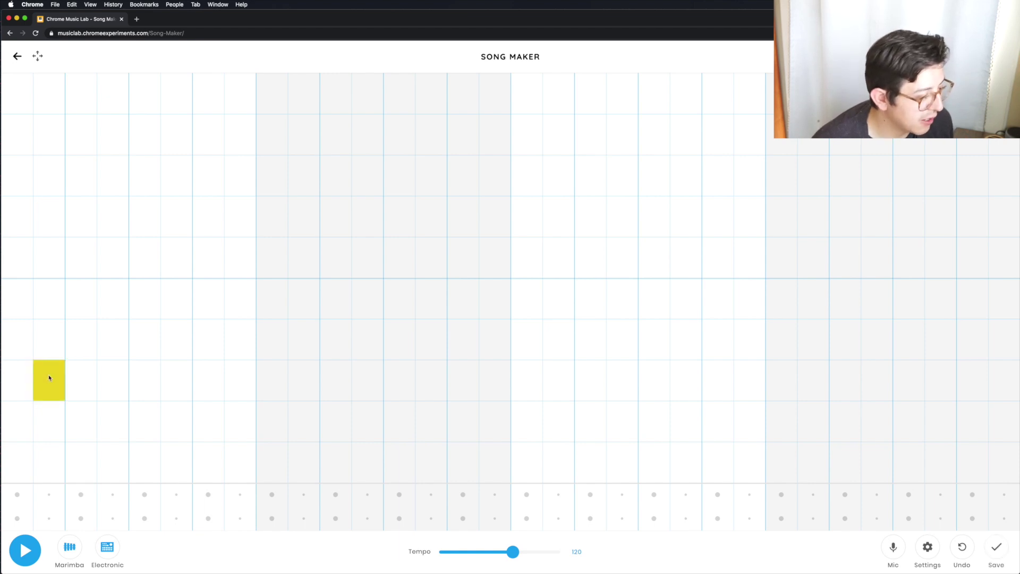
{"action": "left_click", "coordinate": [111, 312]}
{"action": "left_click", "coordinate": [183, 309]}
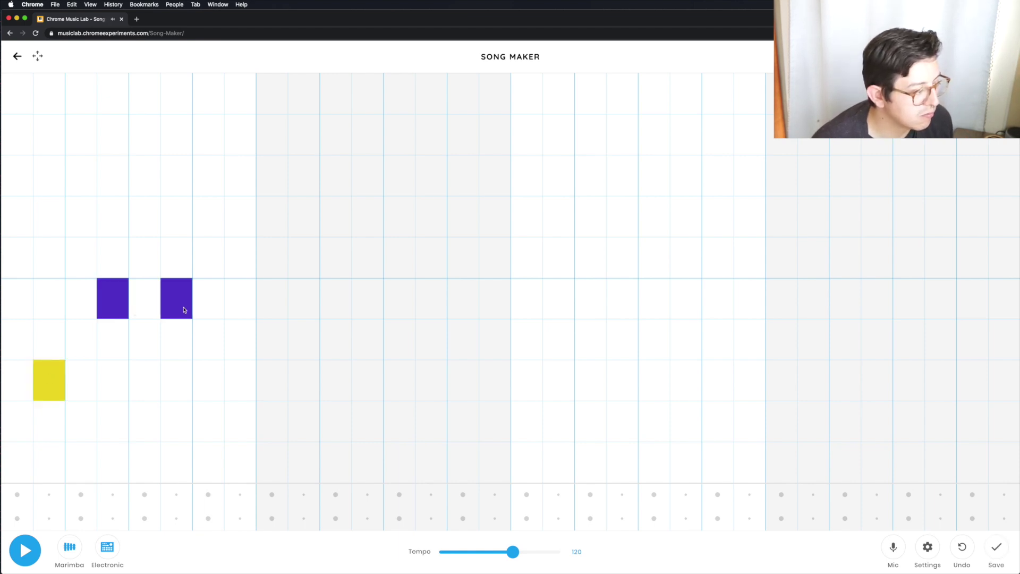
{"action": "left_click", "coordinate": [234, 190]}
{"action": "left_click", "coordinate": [337, 285]}
{"action": "left_click_drag", "start_coordinate": [399, 259], "coordinate": [429, 266]}
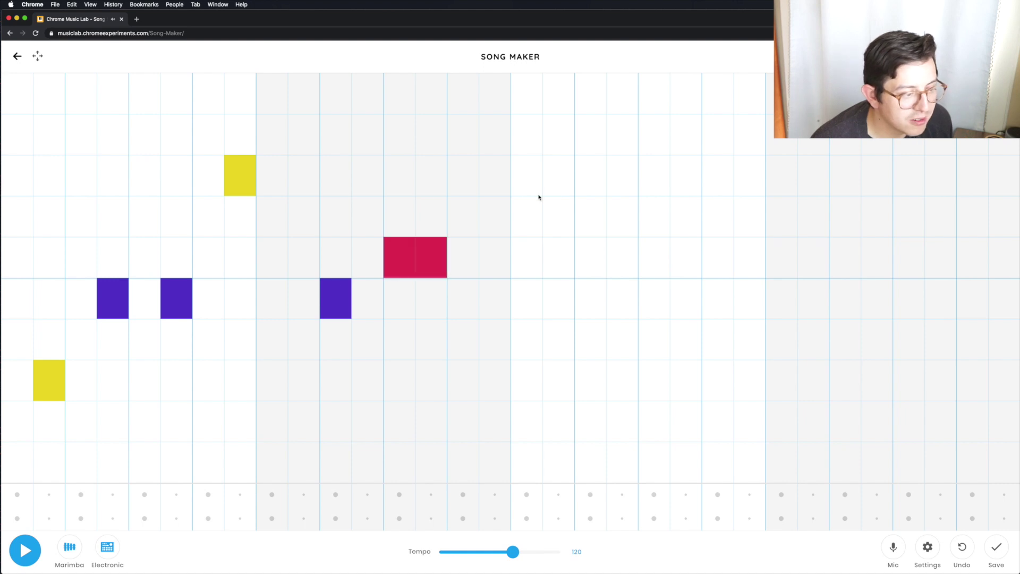
{"action": "left_click", "coordinate": [526, 175]}
{"action": "left_click", "coordinate": [558, 216]}
{"action": "left_click", "coordinate": [590, 257]}
{"action": "left_click", "coordinate": [654, 298]}
{"action": "left_click_drag", "start_coordinate": [685, 339], "coordinate": [749, 342]}
{"action": "left_click", "coordinate": [718, 216]}
Add fourth-bar notes with a two-step orange note, then fill extra notes into bars two and three.
{"action": "left_click", "coordinate": [817, 192]}
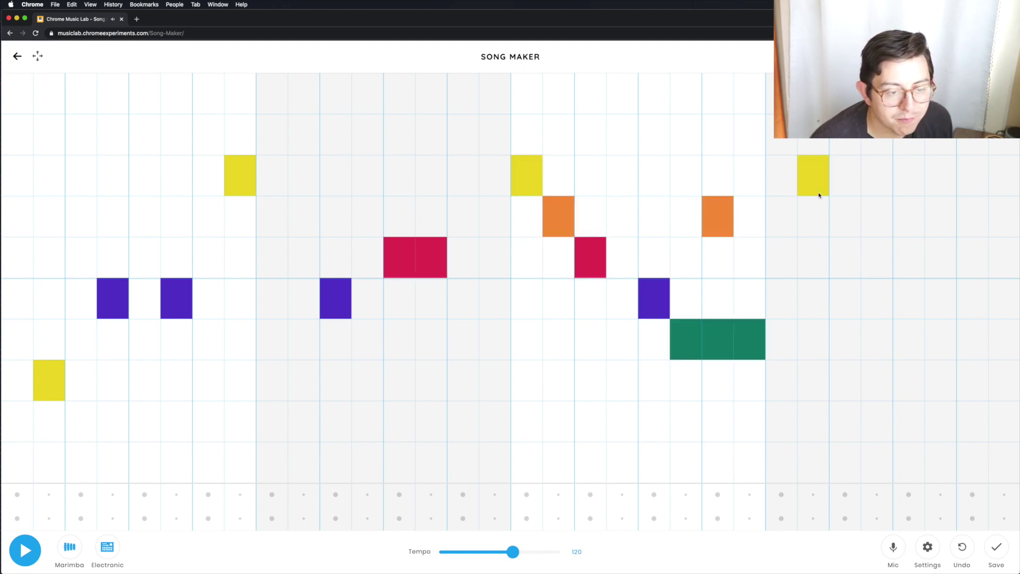
{"action": "left_click_drag", "start_coordinate": [902, 222], "coordinate": [876, 218]}
{"action": "left_click", "coordinate": [972, 147]}
{"action": "left_click", "coordinate": [1004, 297]}
{"action": "left_click", "coordinate": [972, 379]}
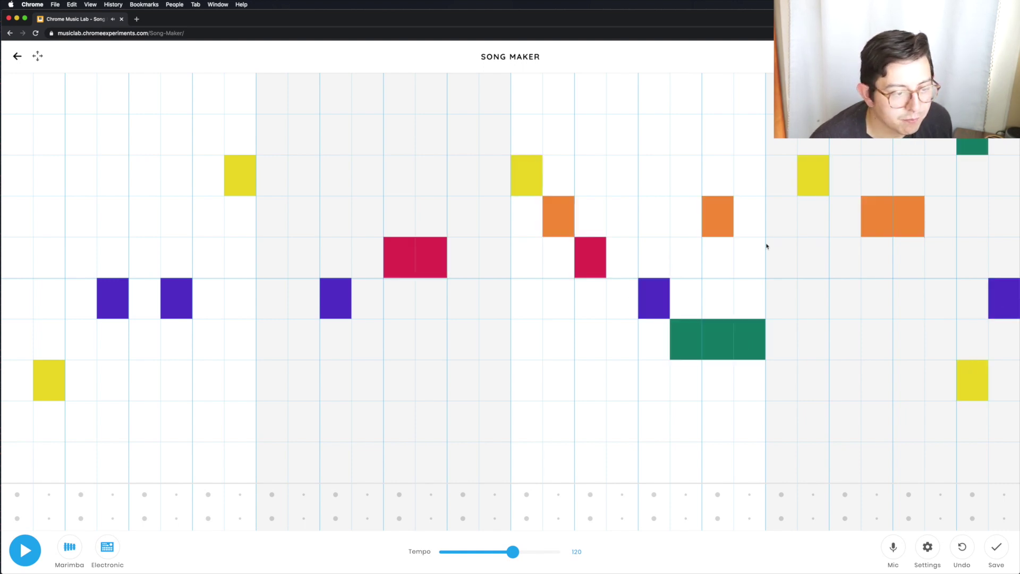
{"action": "left_click", "coordinate": [378, 148]}
{"action": "left_click", "coordinate": [550, 451]}
{"action": "left_click", "coordinate": [406, 371]}
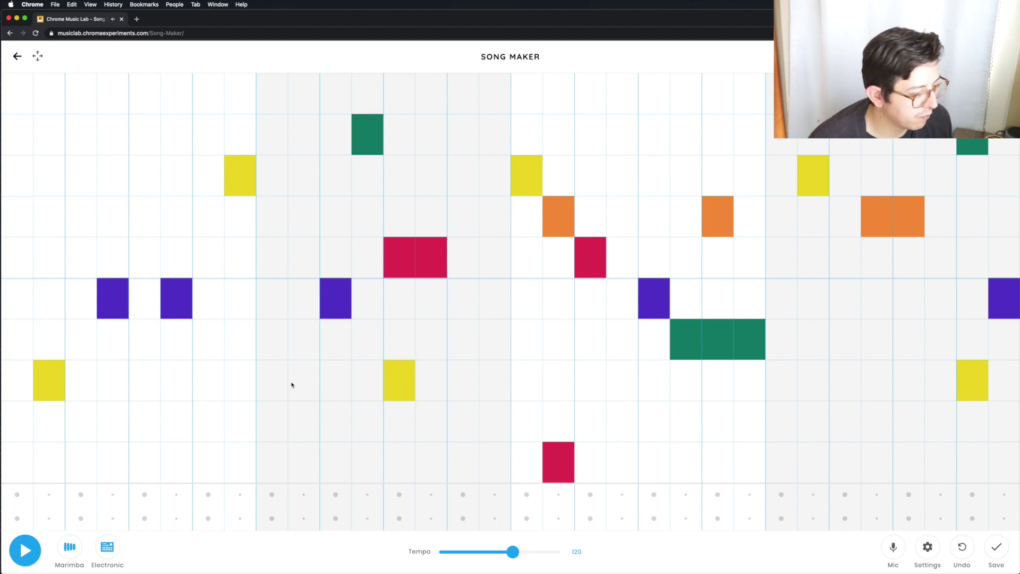
{"action": "left_click", "coordinate": [292, 383]}
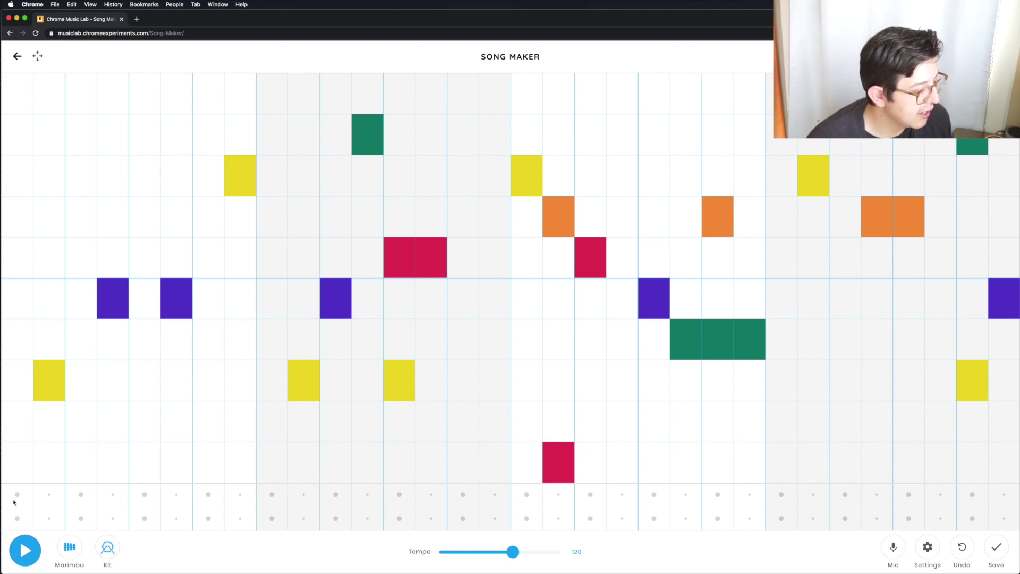
Alternate kick and snare hits on every beat of bars one and two.
{"action": "left_click", "coordinate": [17, 518]}
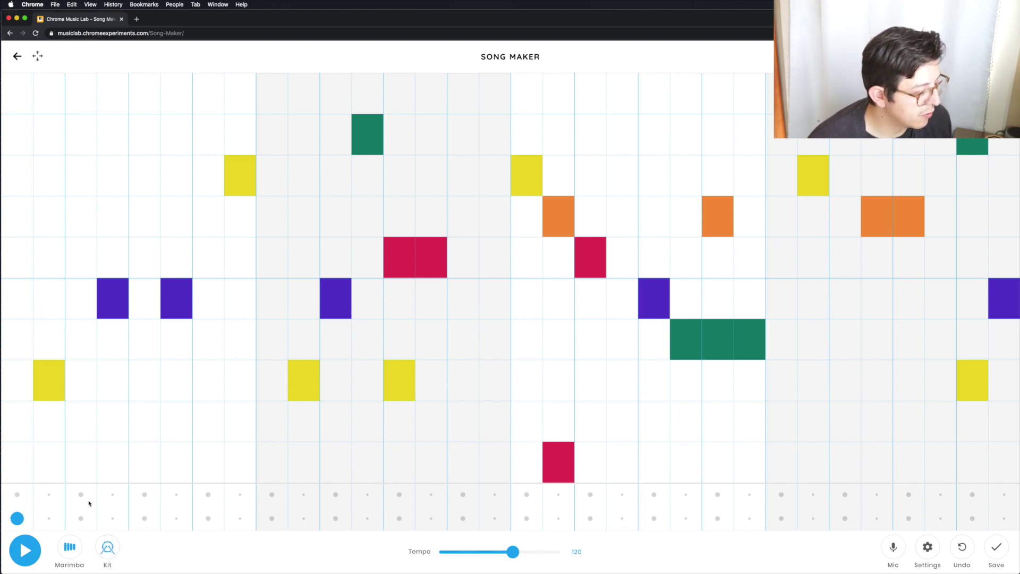
{"action": "left_click", "coordinate": [81, 494]}
{"action": "left_click", "coordinate": [145, 518]}
{"action": "left_click", "coordinate": [209, 494]}
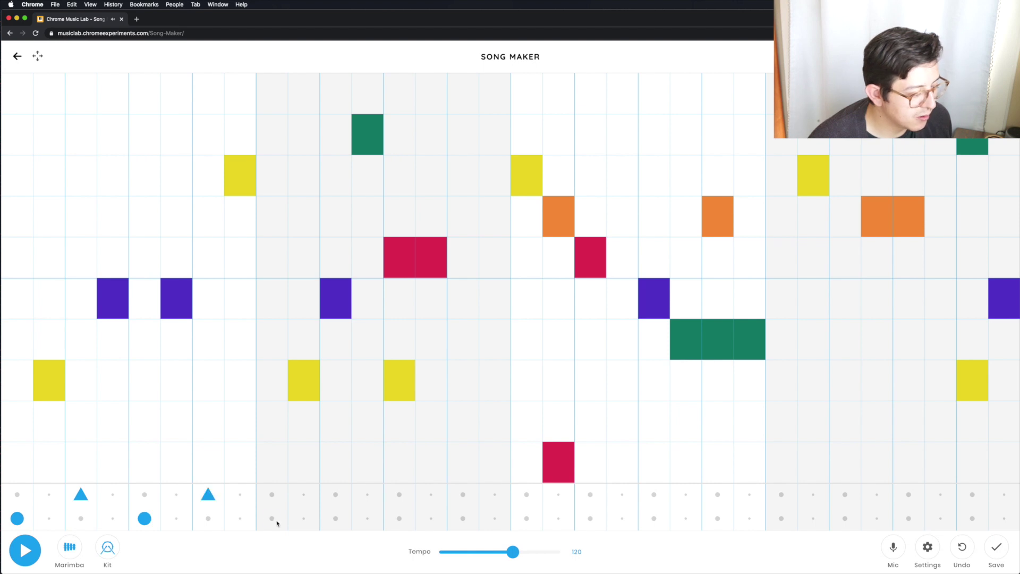
{"action": "left_click", "coordinate": [272, 518]}
{"action": "left_click", "coordinate": [336, 494]}
{"action": "left_click", "coordinate": [400, 518]}
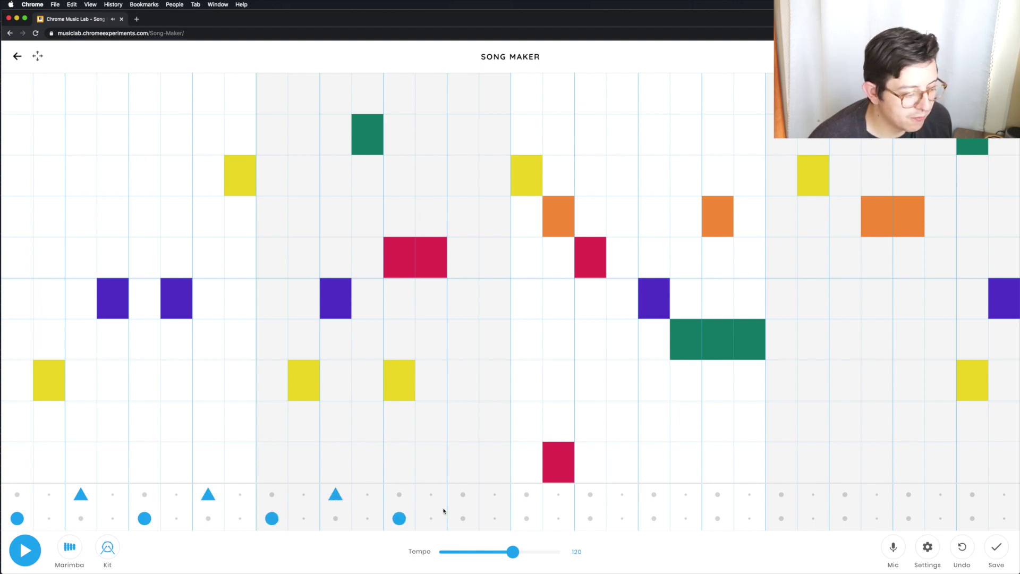
{"action": "left_click", "coordinate": [465, 496]}
Continue the kick–snare pattern through bars three and four, then play the song.
{"action": "left_click", "coordinate": [524, 522]}
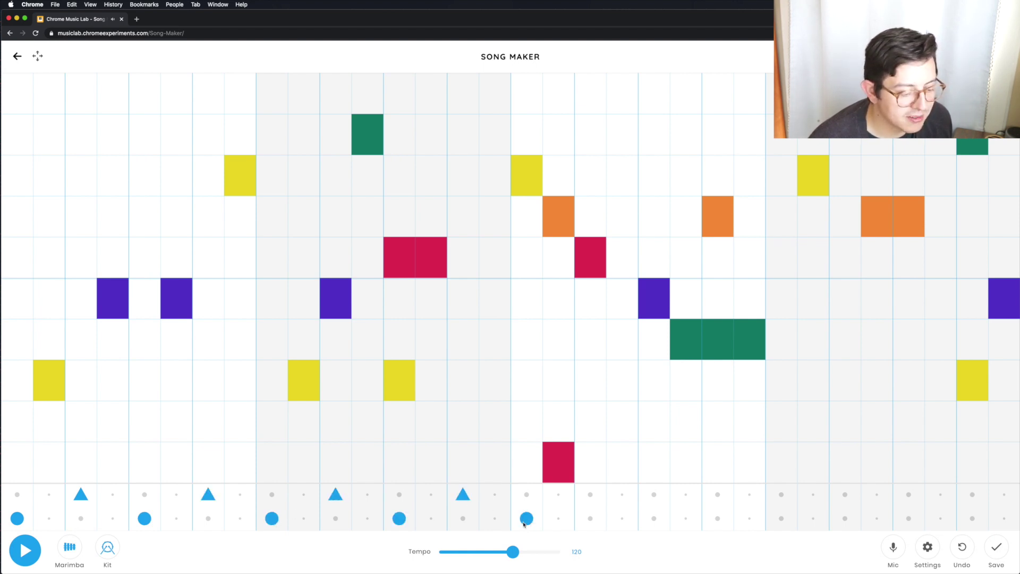
{"action": "left_click", "coordinate": [591, 495]}
{"action": "left_click", "coordinate": [654, 518]}
{"action": "left_click", "coordinate": [718, 494]}
{"action": "left_click", "coordinate": [779, 519]}
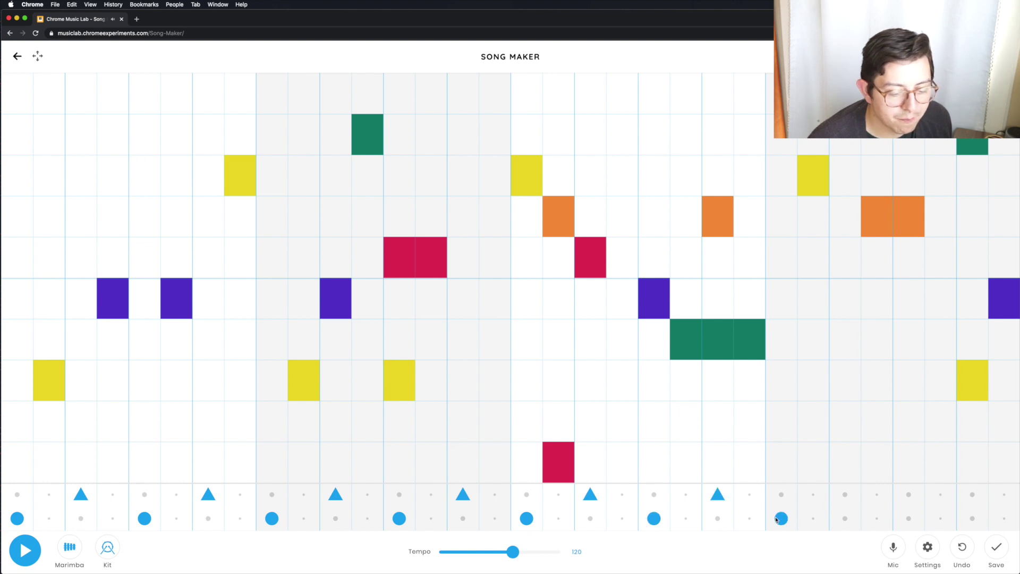
{"action": "left_click", "coordinate": [844, 496]}
{"action": "left_click", "coordinate": [909, 519]}
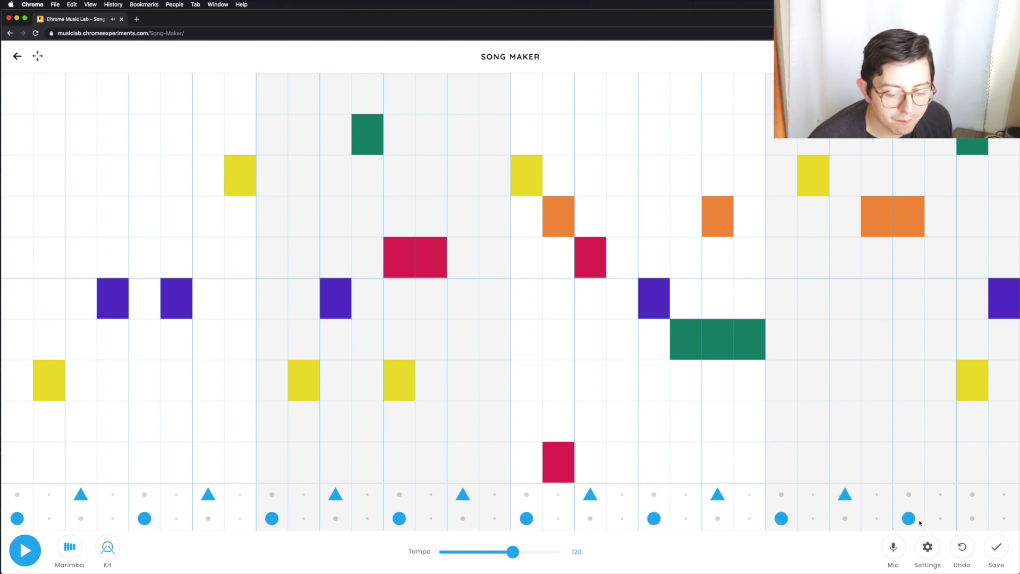
{"action": "left_click", "coordinate": [973, 496]}
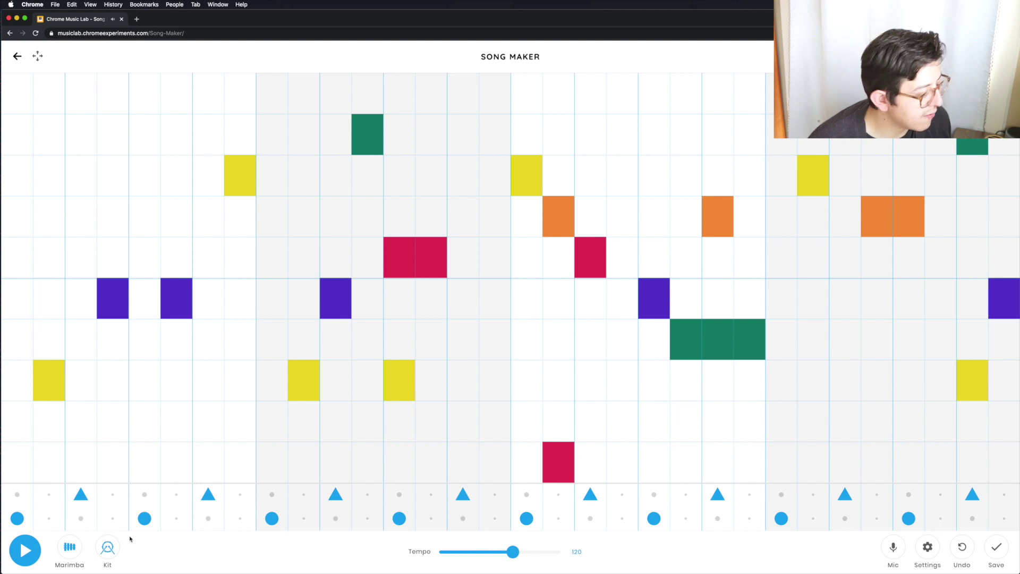
{"action": "left_click", "coordinate": [20, 551]}
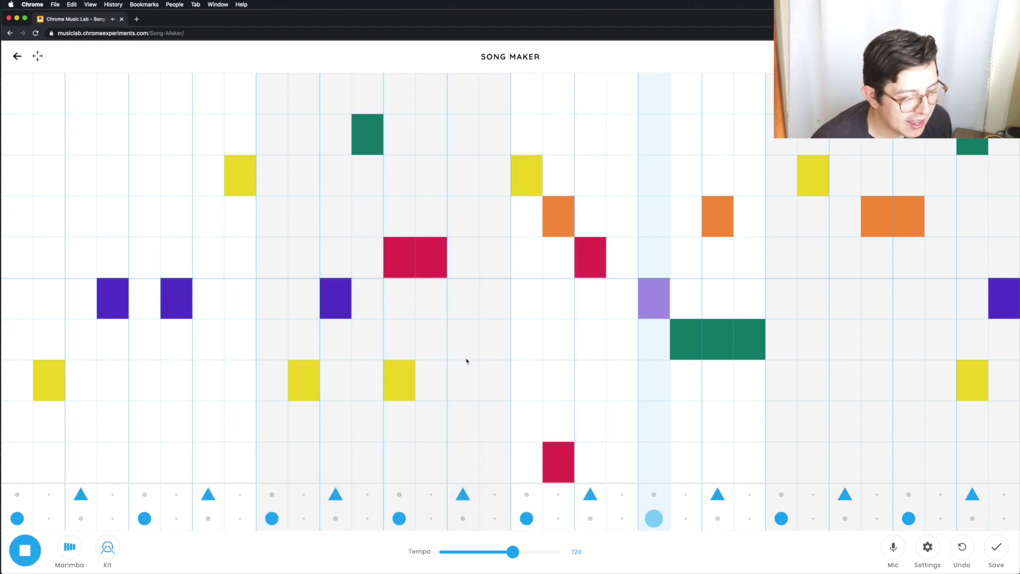
Add a long green note in bar two, a high purple opener and an orange bar-one note, then stop.
{"action": "left_click", "coordinate": [494, 340]}
{"action": "left_click_drag", "start_coordinate": [348, 341], "coordinate": [505, 348]}
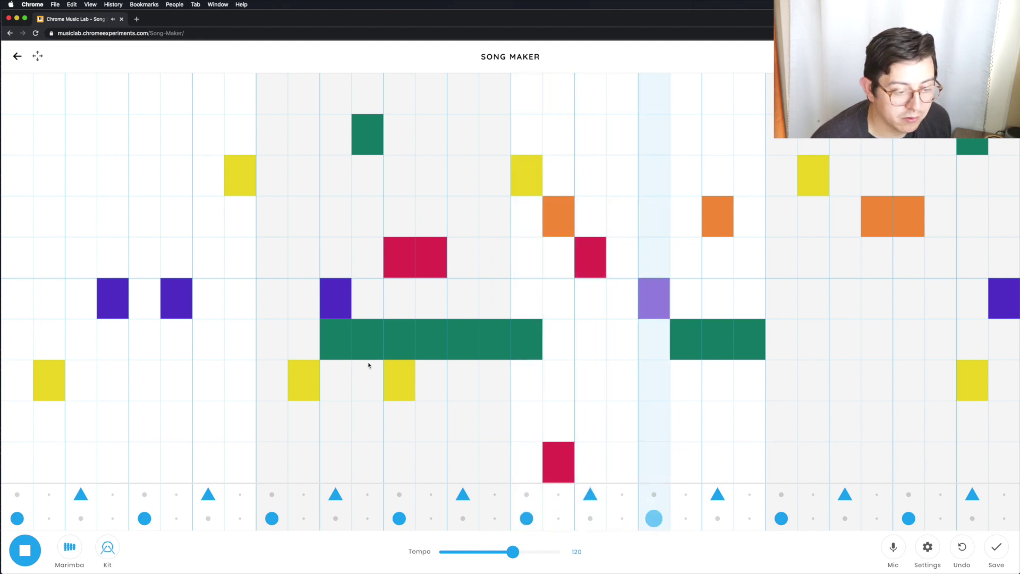
{"action": "left_click", "coordinate": [19, 92]}
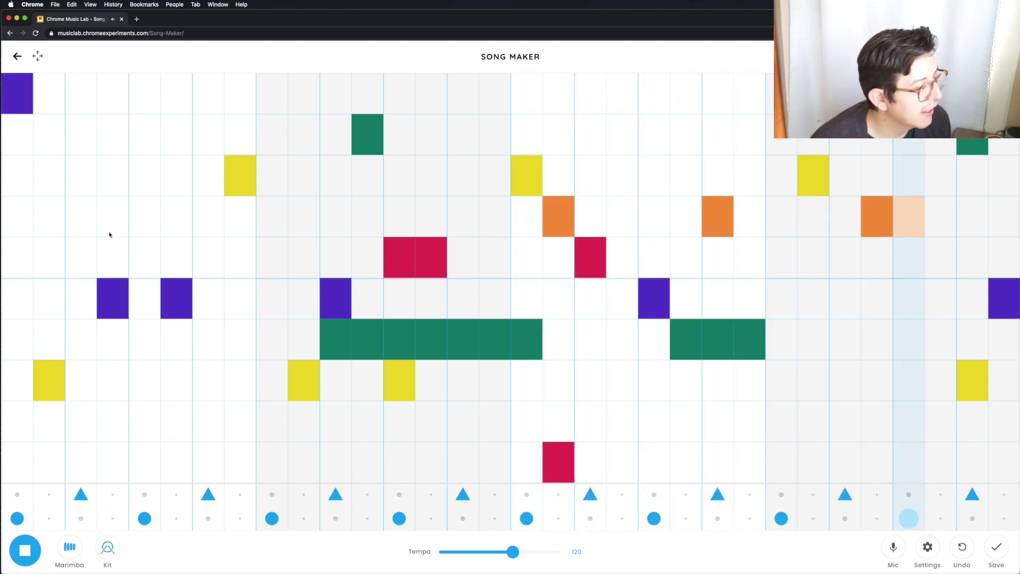
{"action": "left_click", "coordinate": [111, 234]}
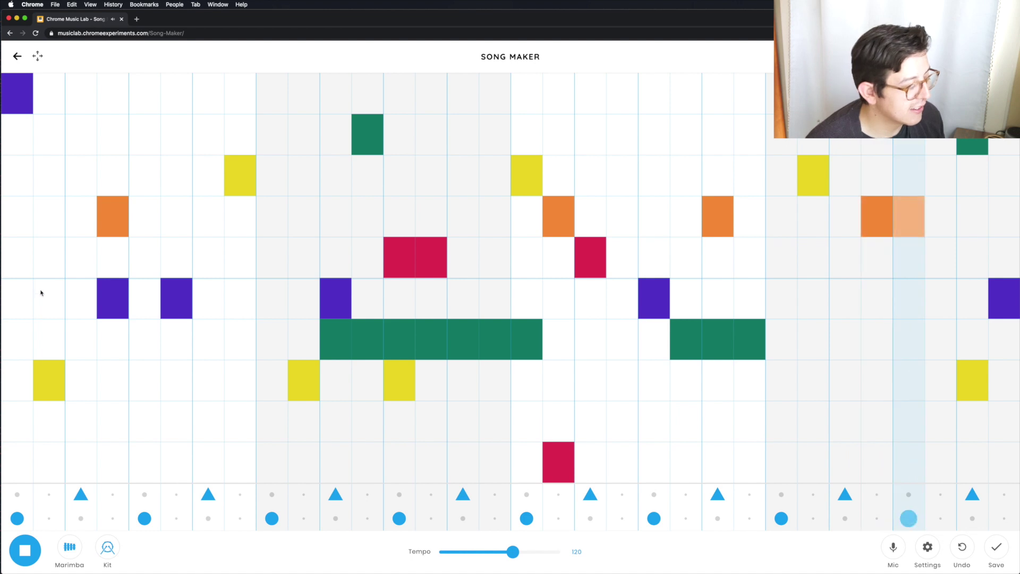
{"action": "left_click", "coordinate": [25, 550]}
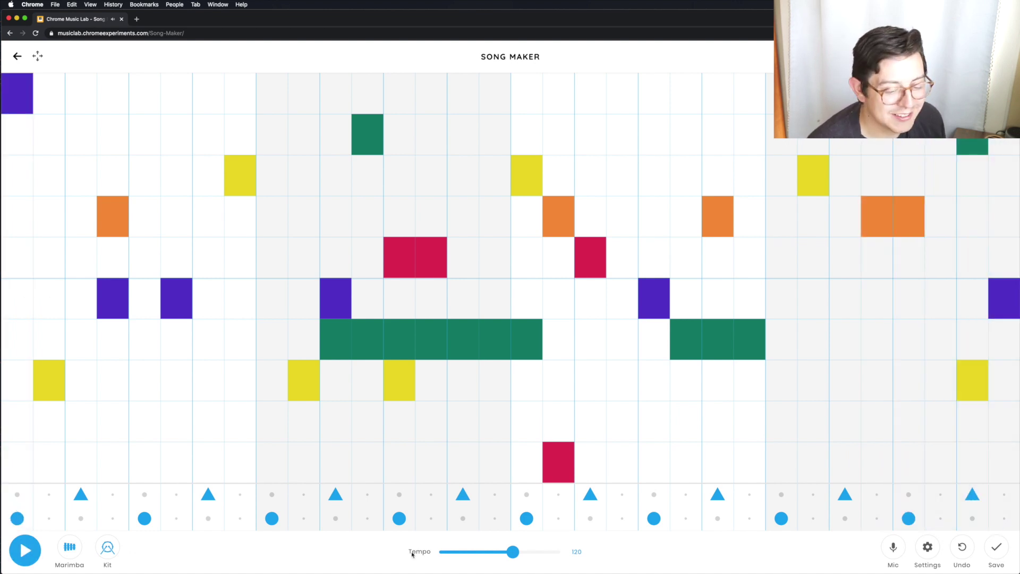
Save the song and select part of its shareable link.
{"action": "left_click", "coordinate": [993, 553]}
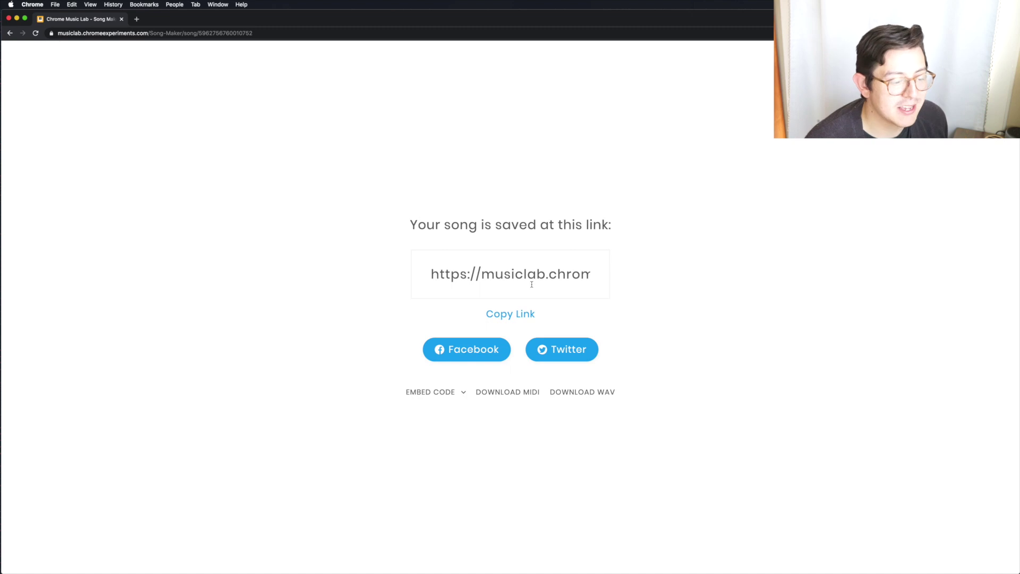
{"action": "left_click_drag", "start_coordinate": [554, 276], "coordinate": [505, 272]}
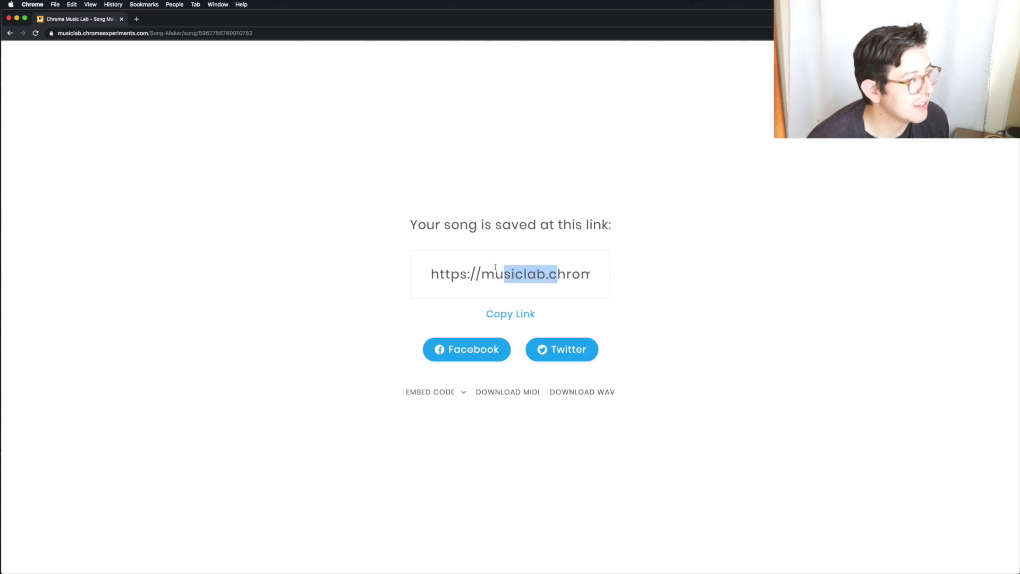
Go back from the saved-song link page so the address returns to the plain Song Maker page.
{"action": "left_click", "coordinate": [9, 34]}
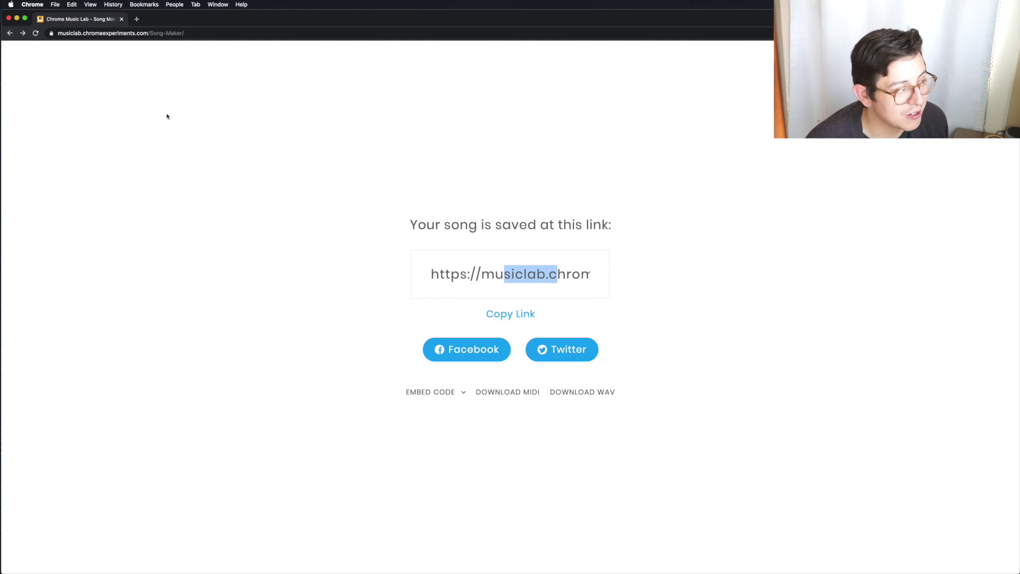